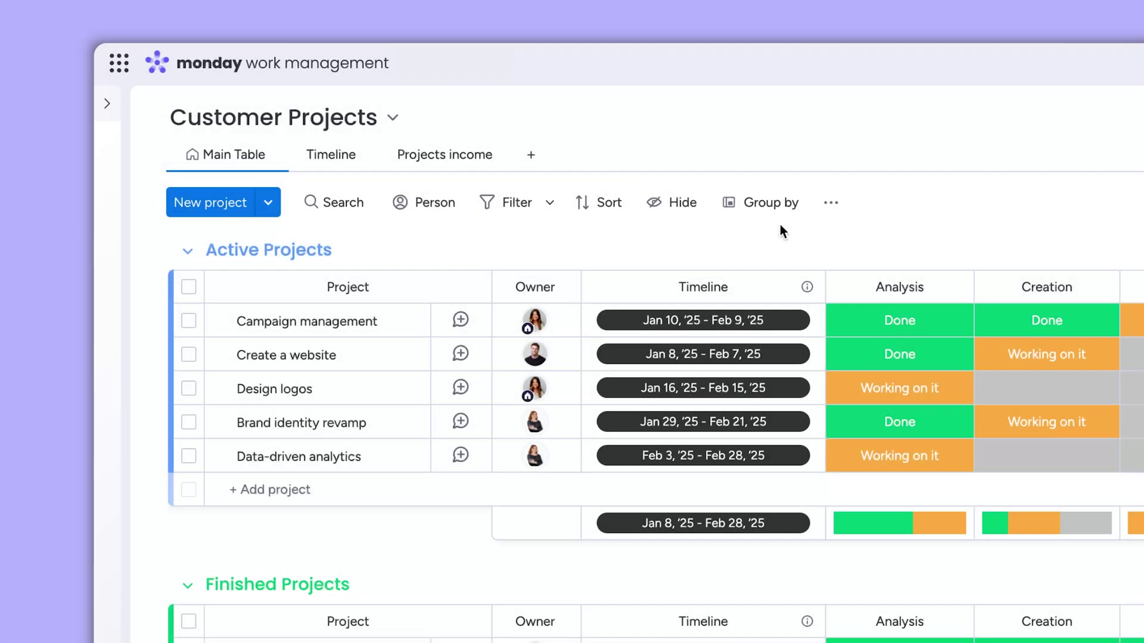
# - Group the Customer Projects board by the Analysis column
pyautogui.click(765, 203)
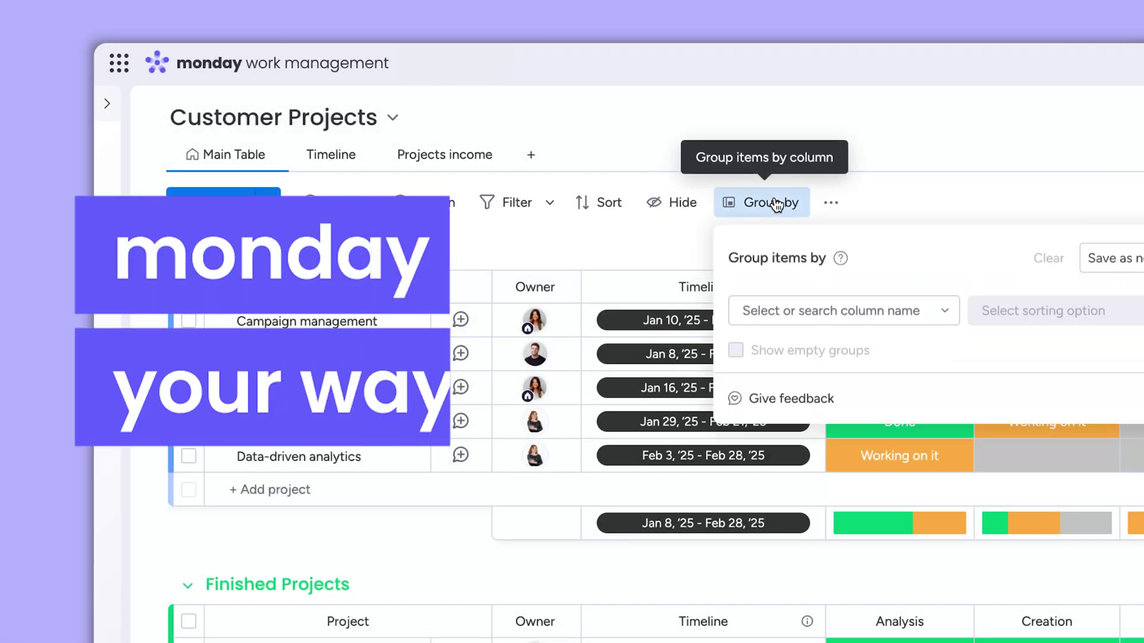
pyautogui.click(849, 313)
pyautogui.click(855, 455)
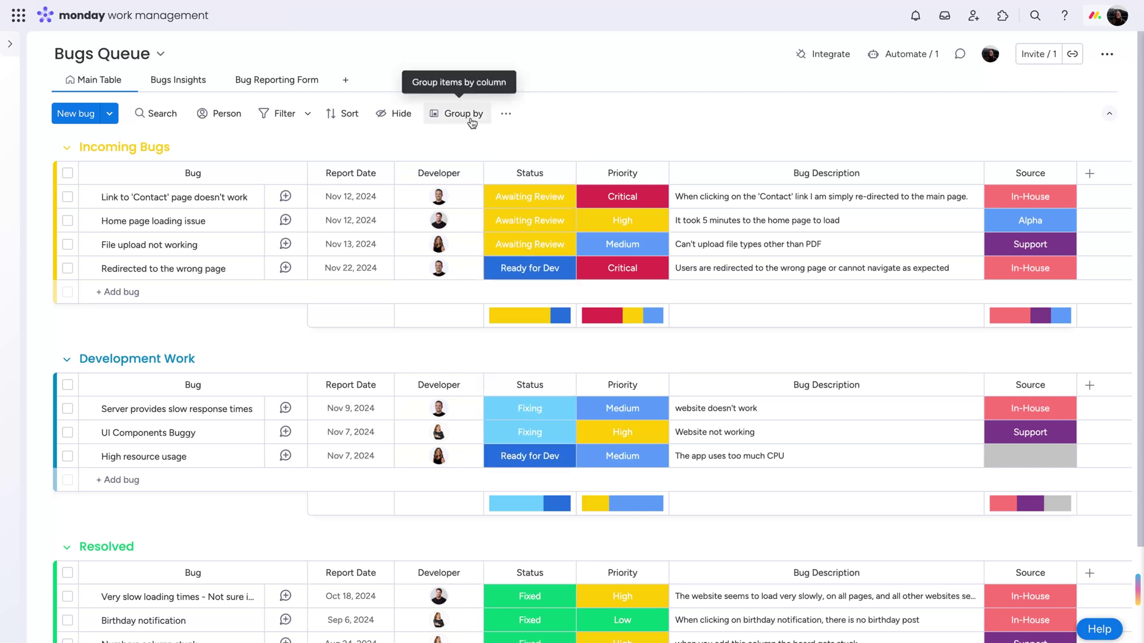
# - Group the Bugs Queue items by the Status column
pyautogui.click(472, 122)
pyautogui.click(582, 190)
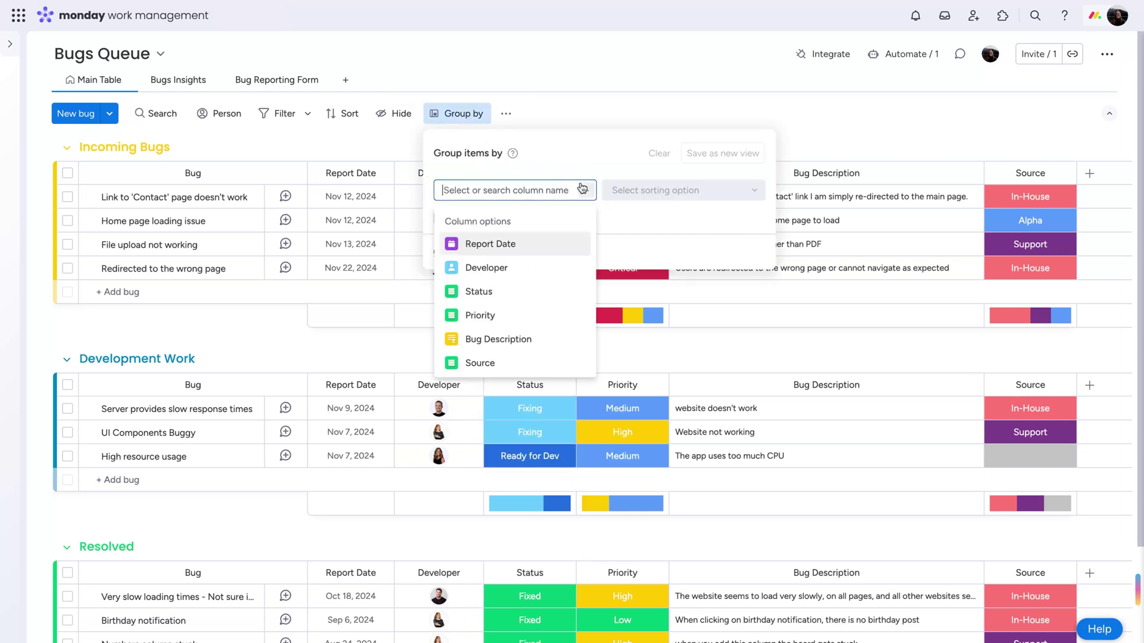
pyautogui.click(551, 289)
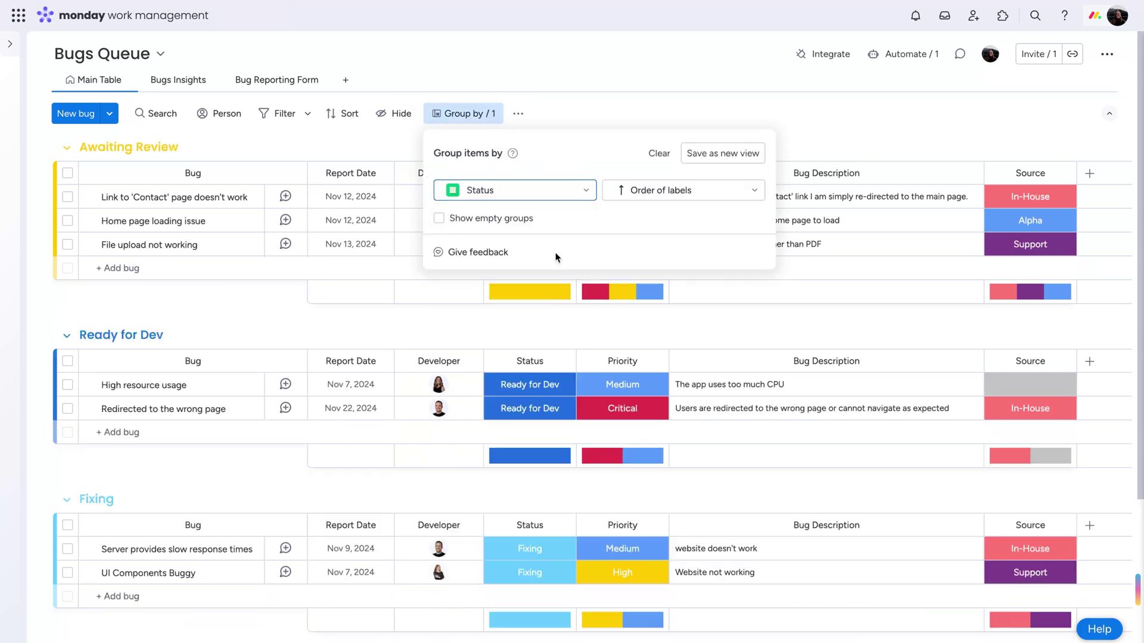
# - Review the group sort options and save the grouping as the 'Bugs Queue Status' view
pyautogui.click(757, 192)
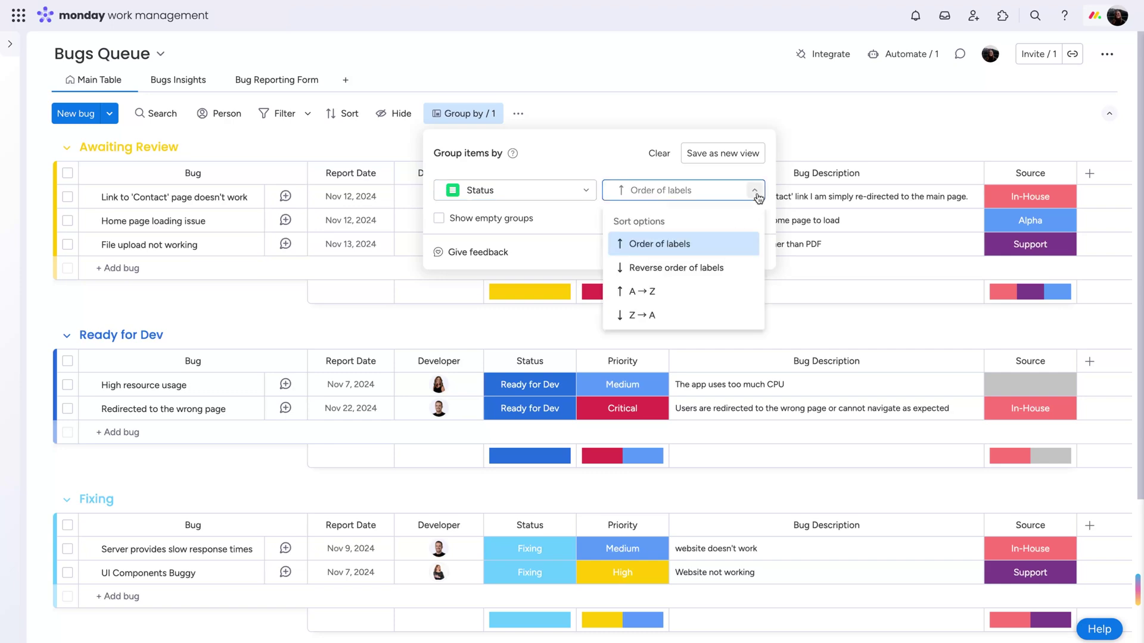
pyautogui.click(504, 131)
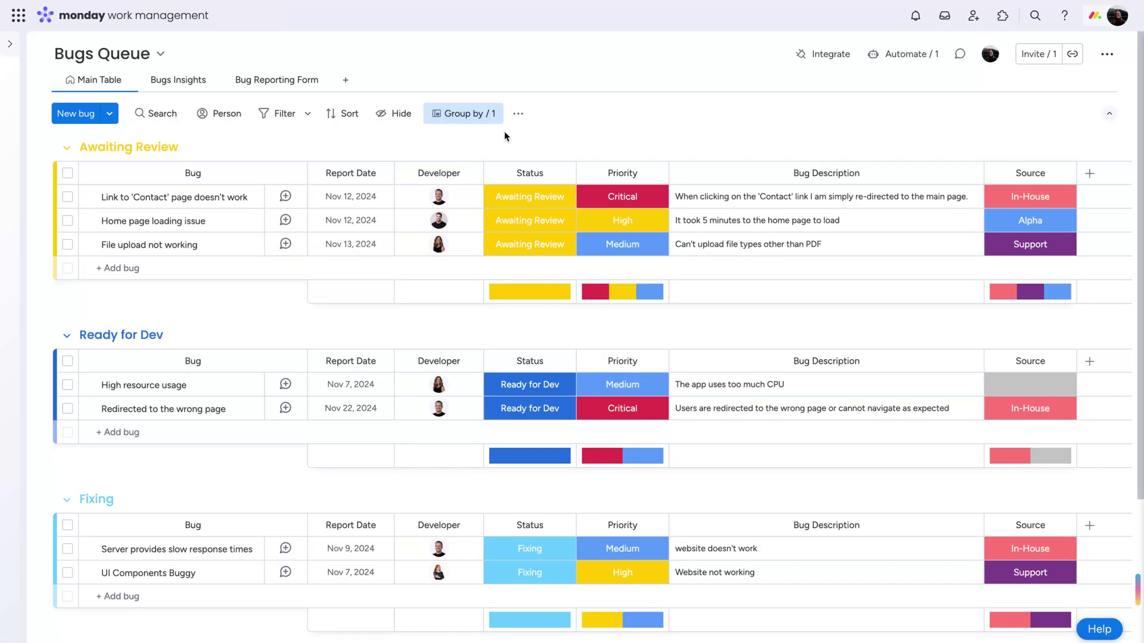
pyautogui.scroll(-2, 504, 131)
pyautogui.scroll(-1, 504, 135)
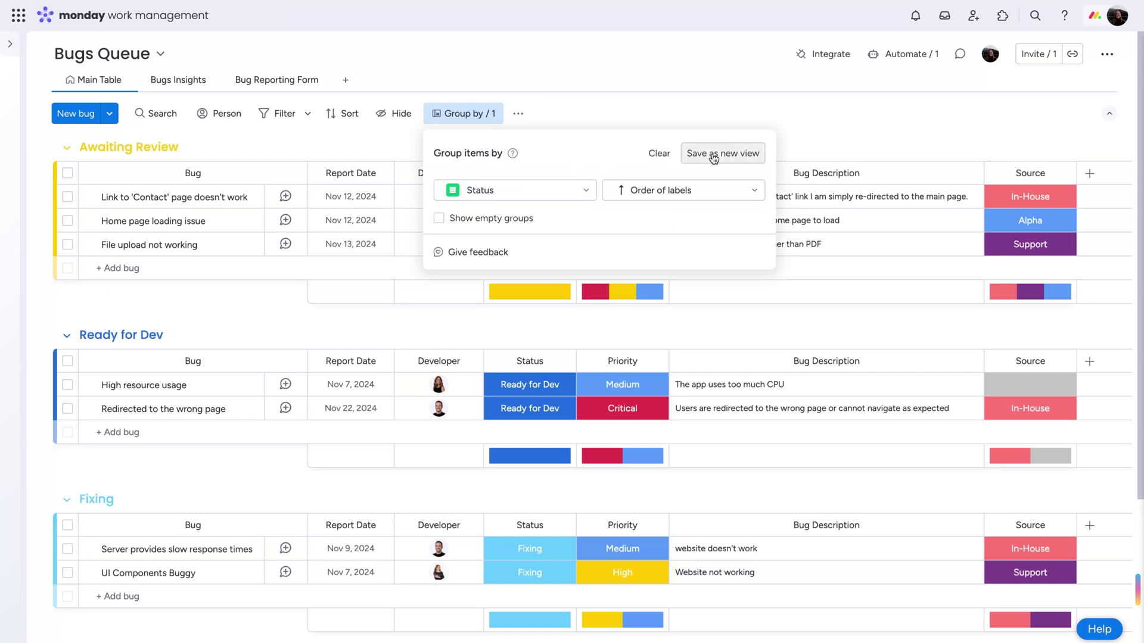
pyautogui.click(714, 159)
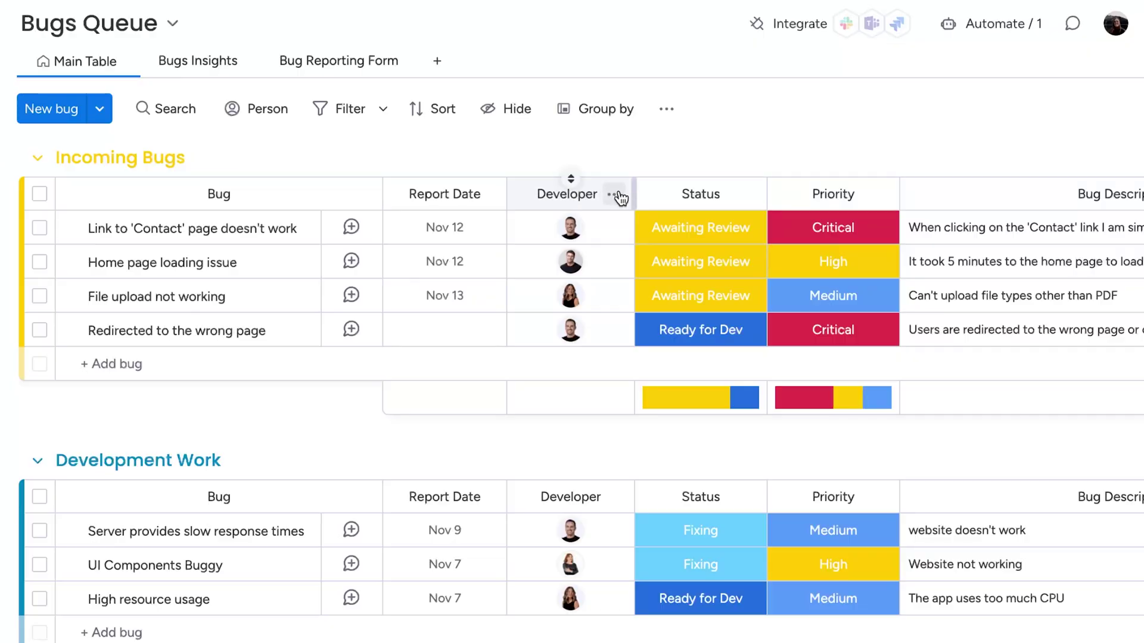
# - Set the Developer People column to allow a maximum of 1 person
pyautogui.click(616, 195)
pyautogui.moveTo(693, 205)
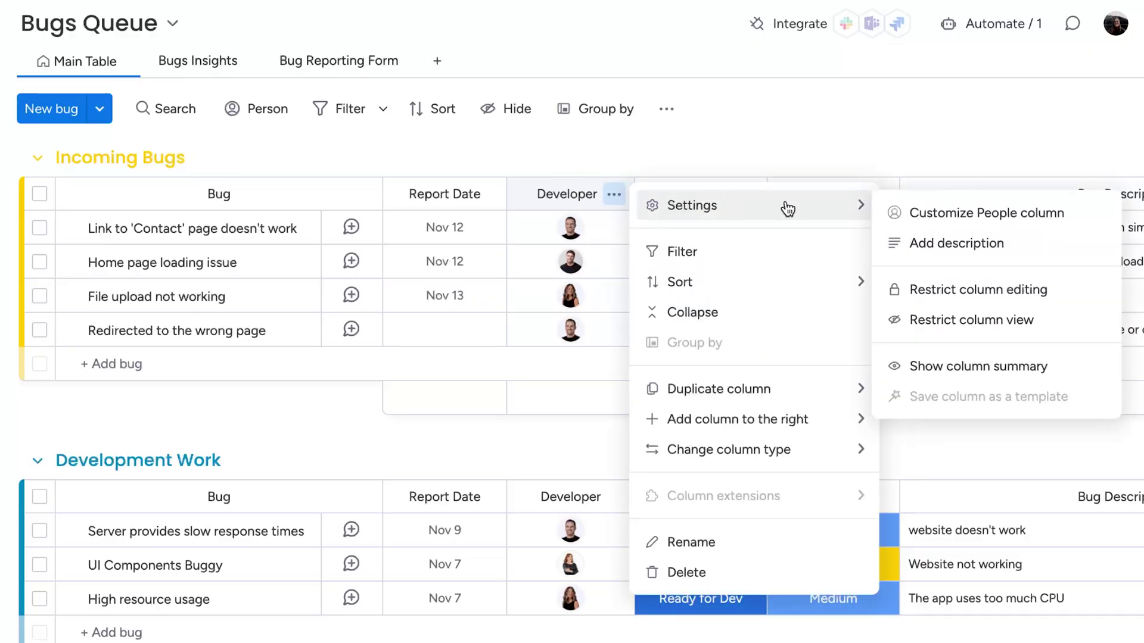
pyautogui.click(963, 213)
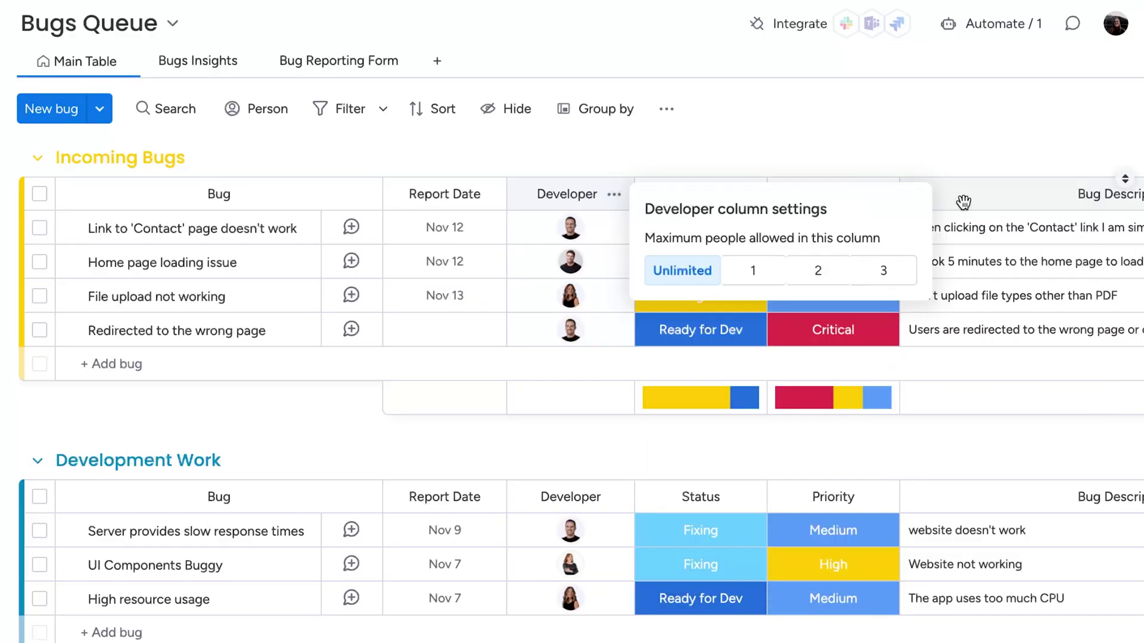
pyautogui.click(775, 272)
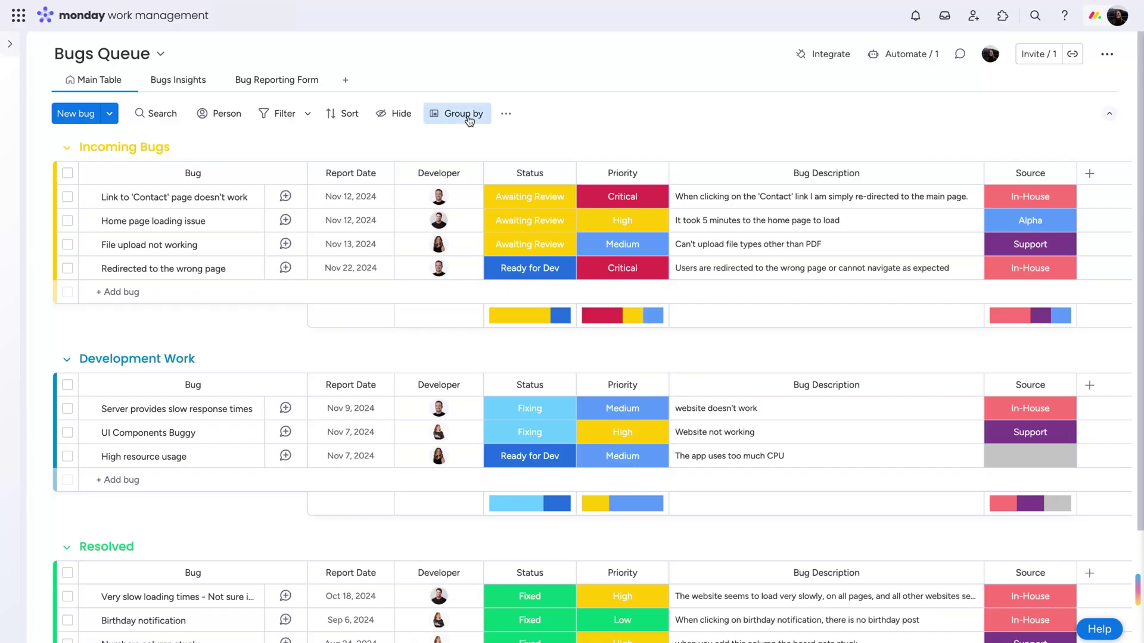
pyautogui.click(461, 114)
# - Group the bugs by Developer, then regroup them by Priority
pyautogui.click(554, 190)
pyautogui.click(516, 269)
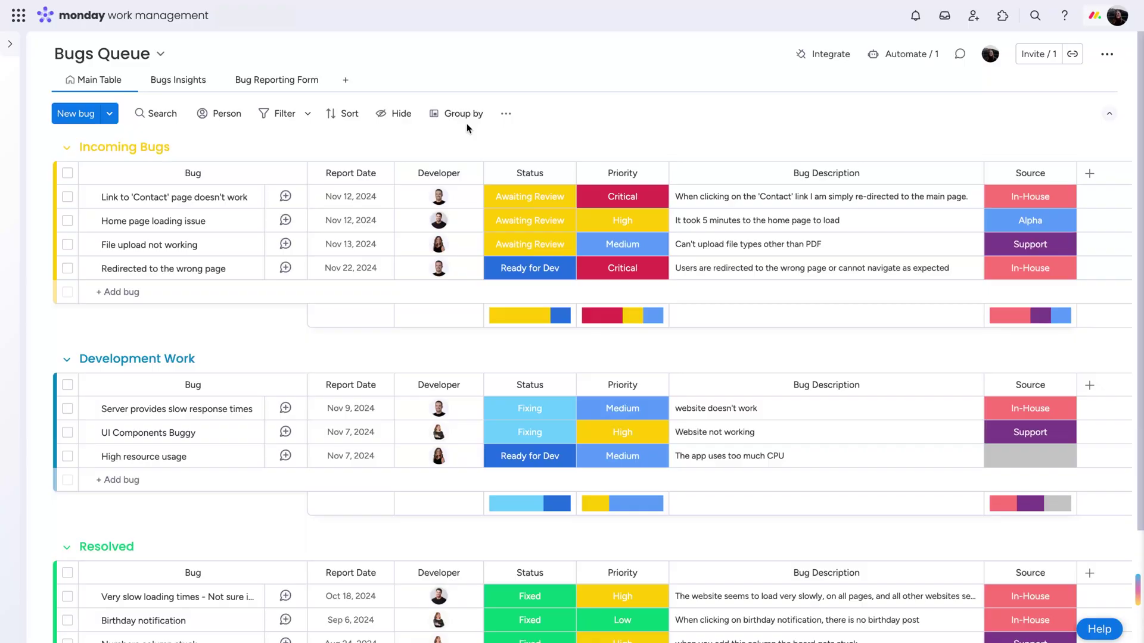
pyautogui.click(465, 116)
pyautogui.click(577, 189)
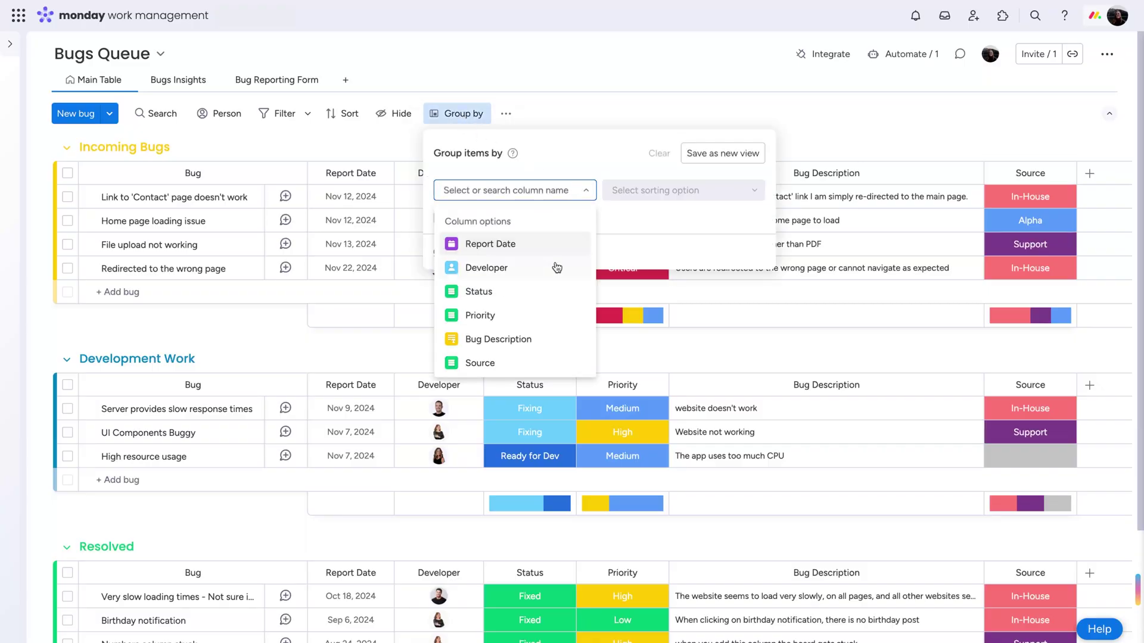
pyautogui.click(563, 315)
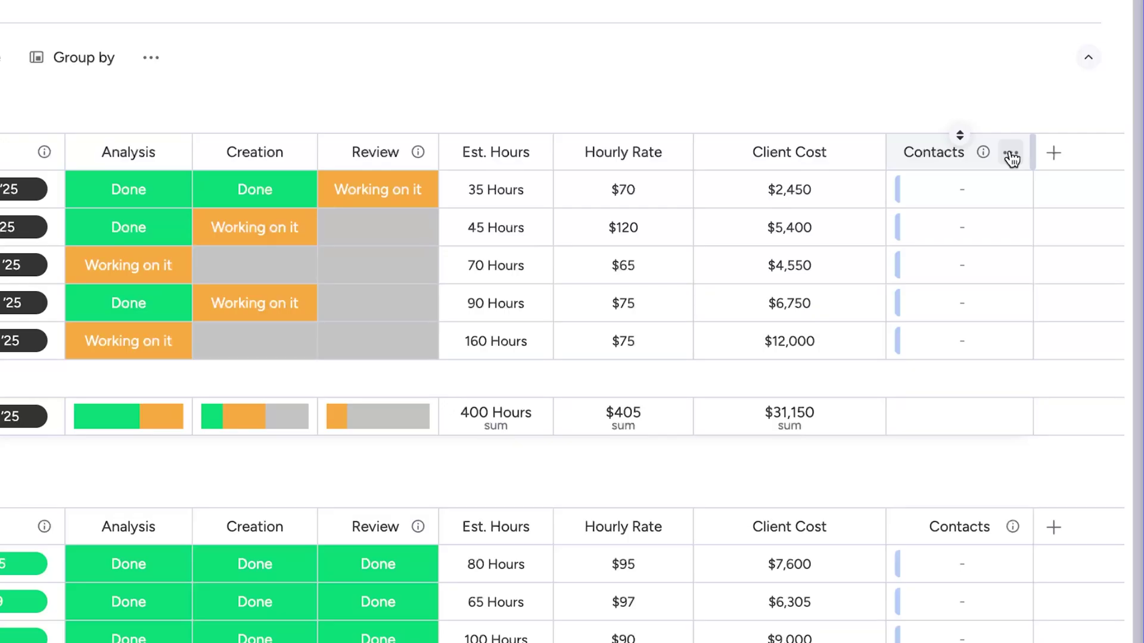
# - Bring up the Contacts column's Connect boards settings
pyautogui.click(648, 170)
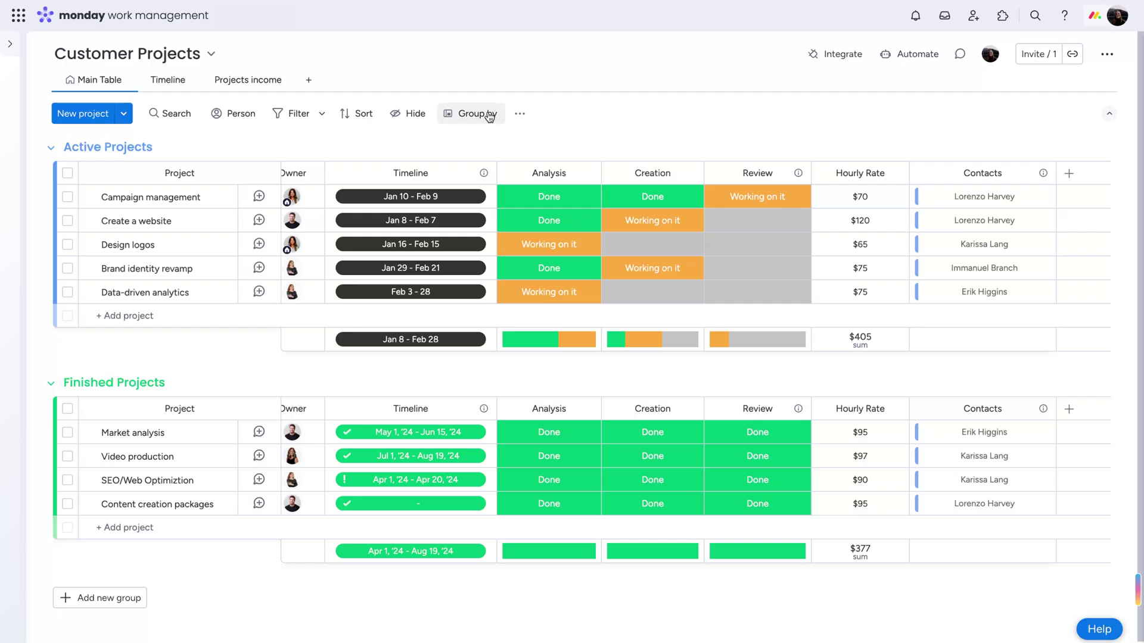
pyautogui.click(489, 116)
pyautogui.click(595, 190)
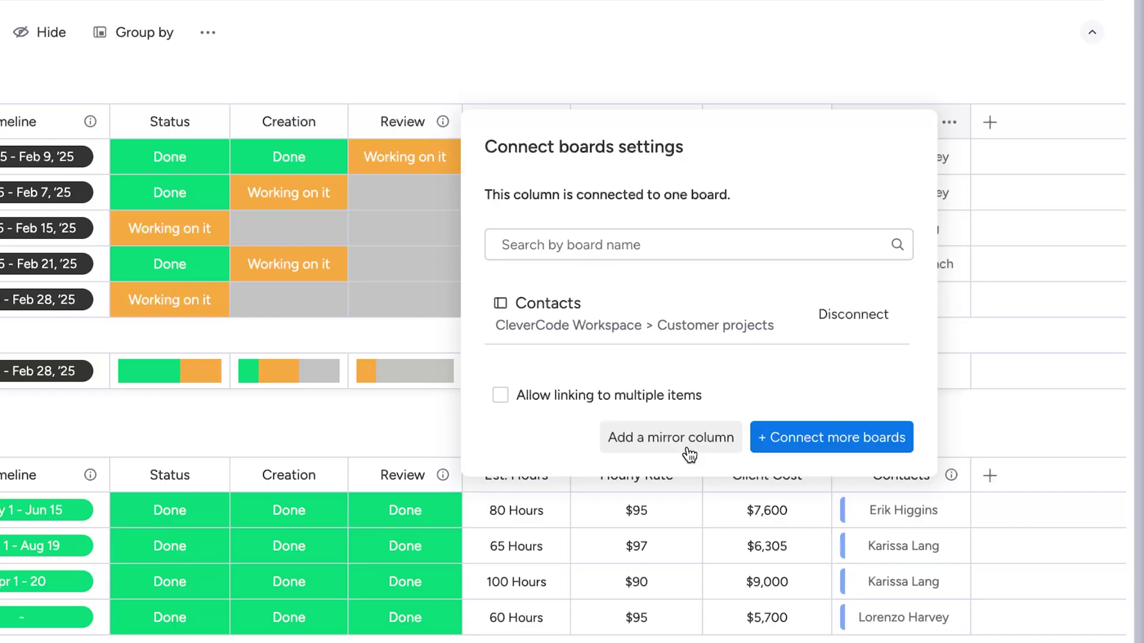
# - Add a Partner Type mirror column showing each contact's Type, and group projects by it
pyautogui.click(689, 447)
pyautogui.click(1037, 268)
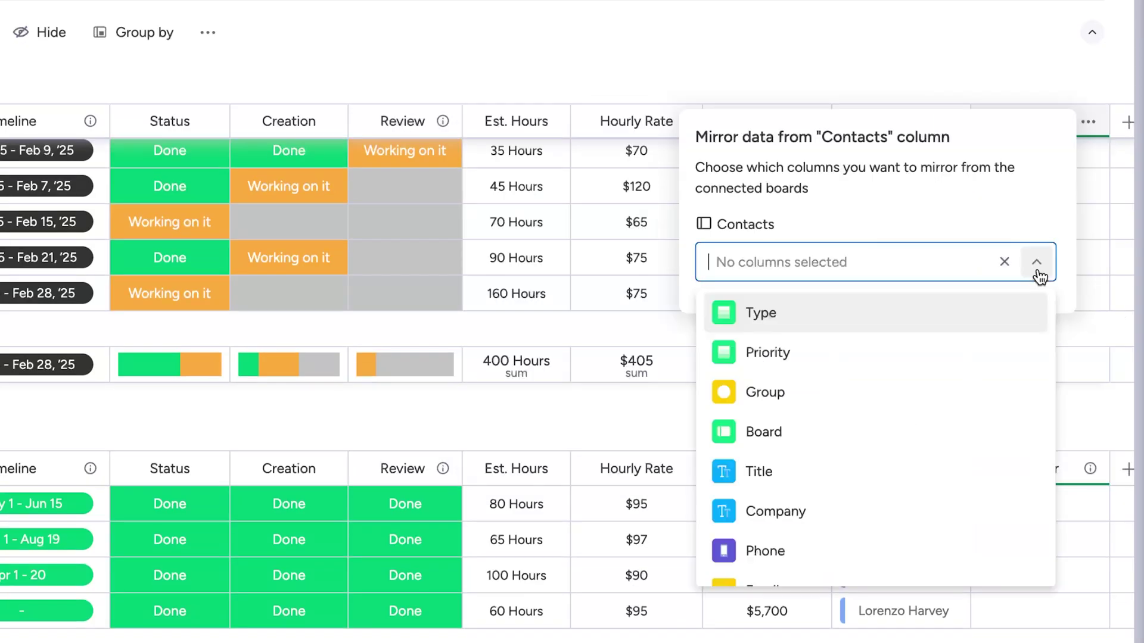
pyautogui.click(1000, 304)
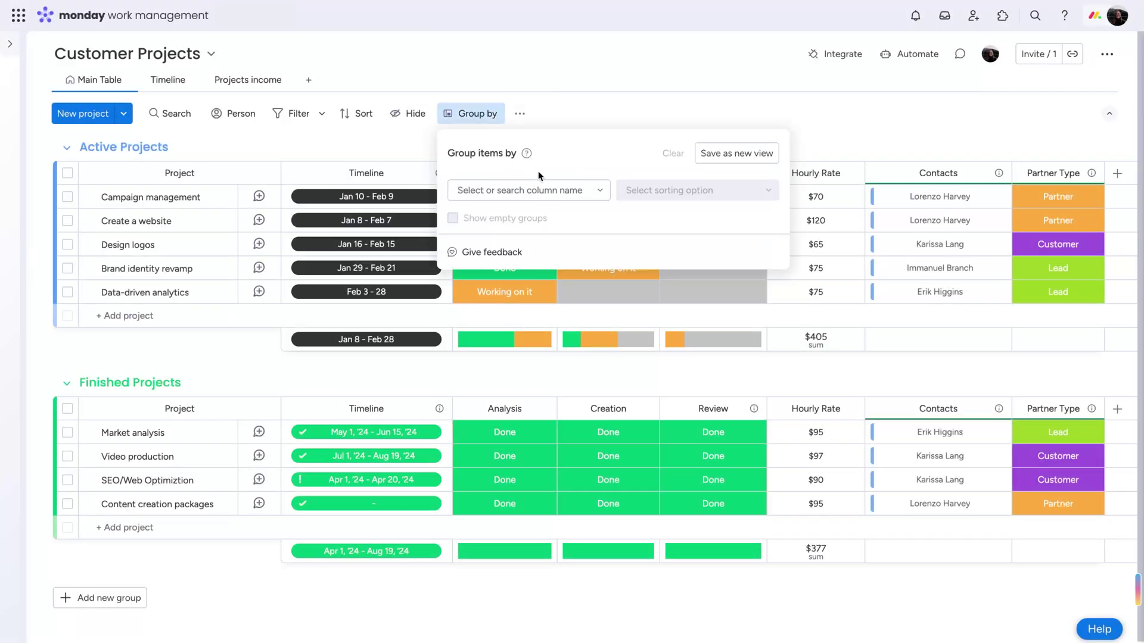
pyautogui.click(599, 188)
pyautogui.click(587, 389)
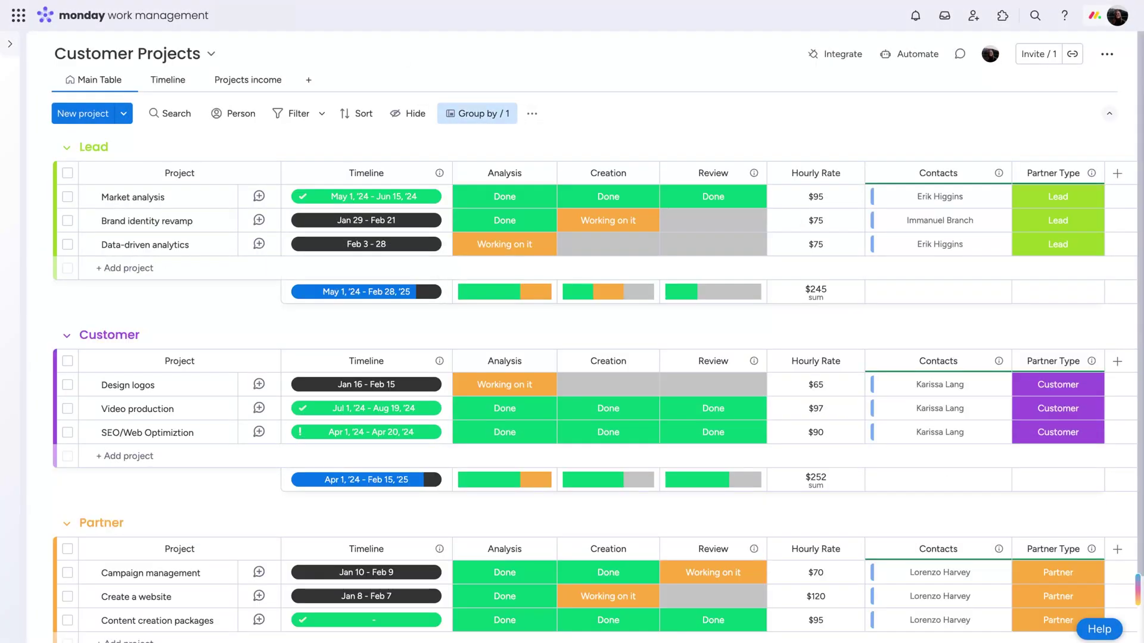